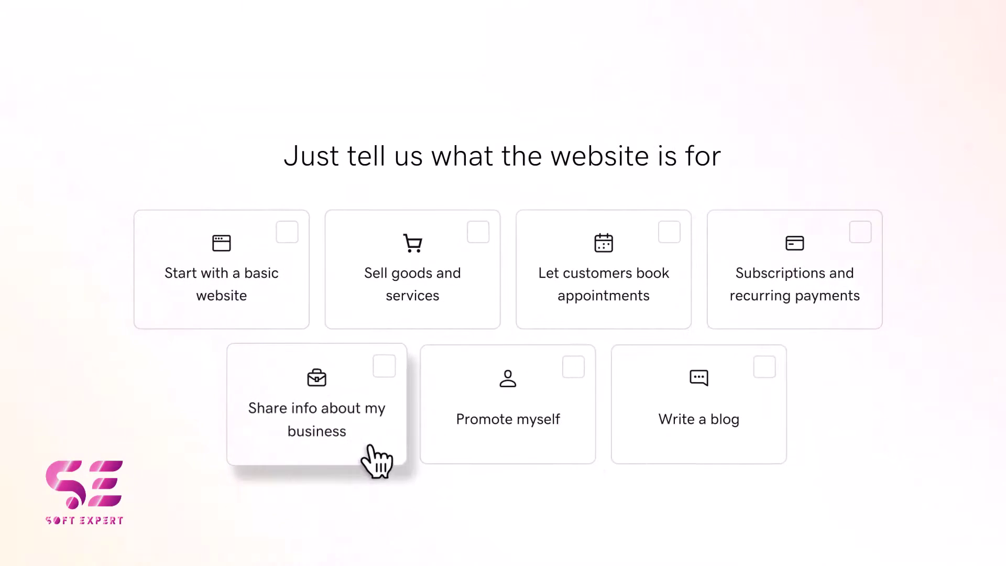
Preview GoDaddy's setup flow, choosing 'share info about my business' and a DJ website type.
{"action": "left_click", "coordinate": [368, 461]}
{"action": "type", "text": "Entertainment"}
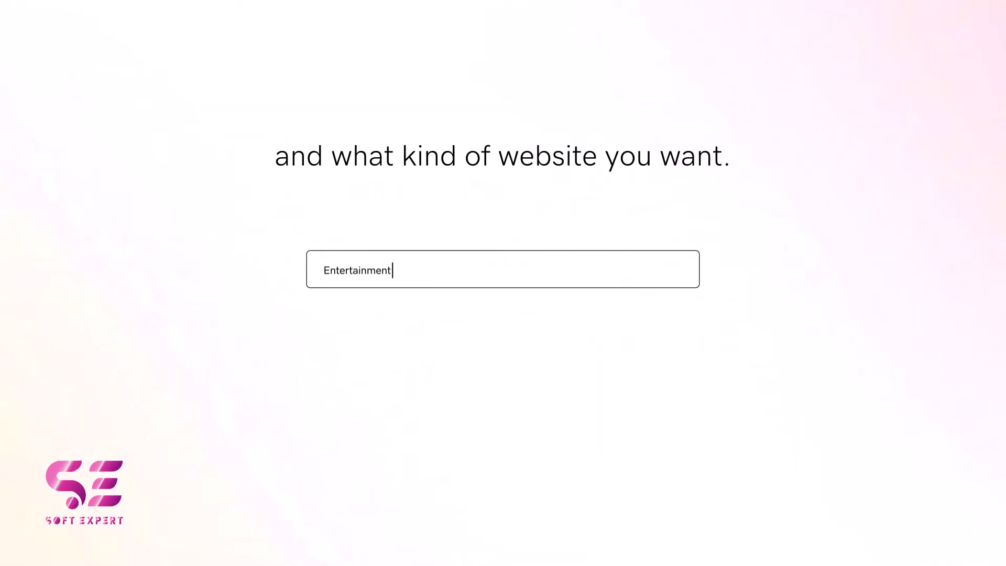
{"action": "left_click", "coordinate": [349, 333]}
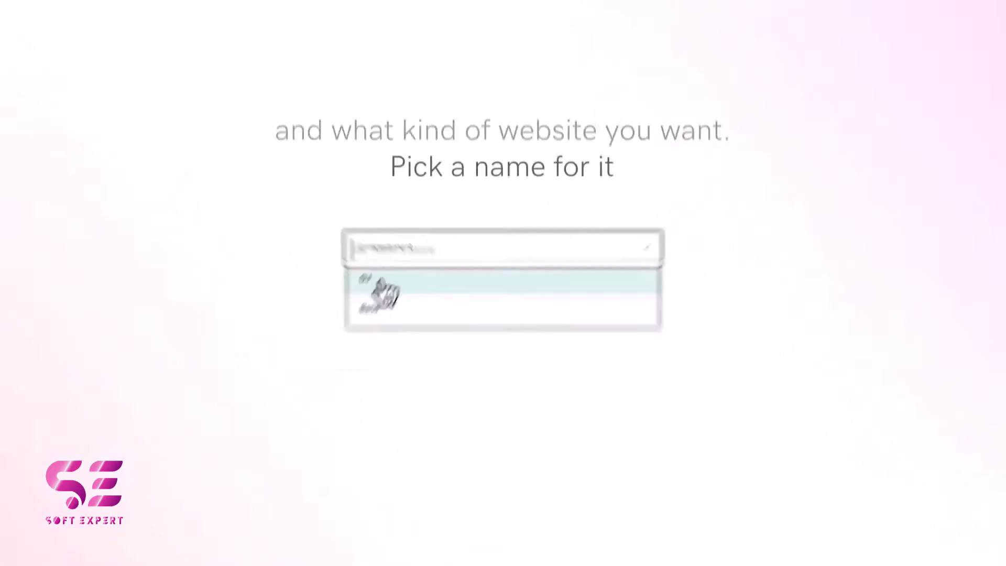
{"action": "type", "text": "Miss DJ"}
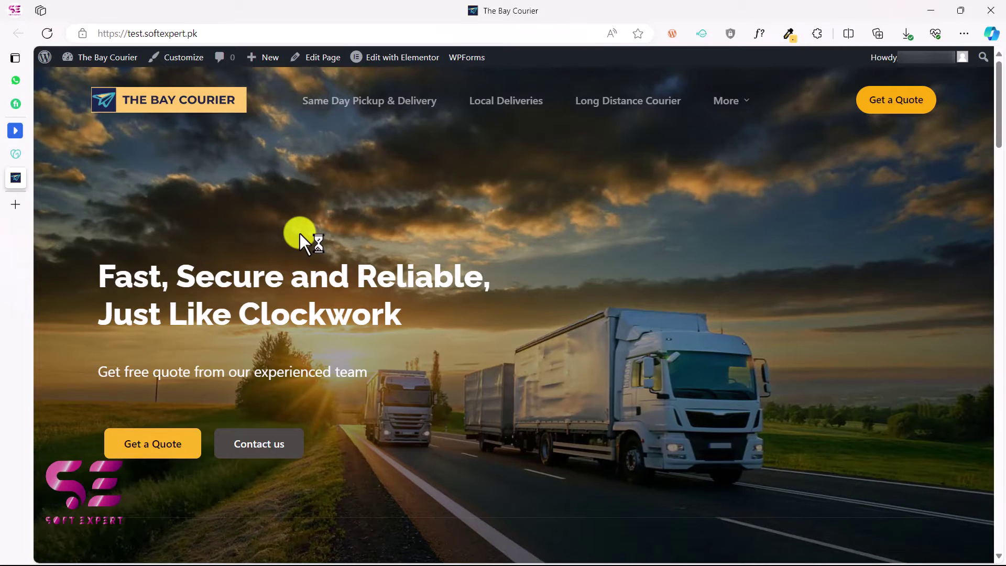
{"action": "scroll", "coordinate": [299, 234], "scroll_direction": "down", "scroll_amount": 3}
{"action": "scroll", "coordinate": [300, 233], "scroll_direction": "down", "scroll_amount": 3}
{"action": "scroll", "coordinate": [300, 234], "scroll_direction": "down", "scroll_amount": 3}
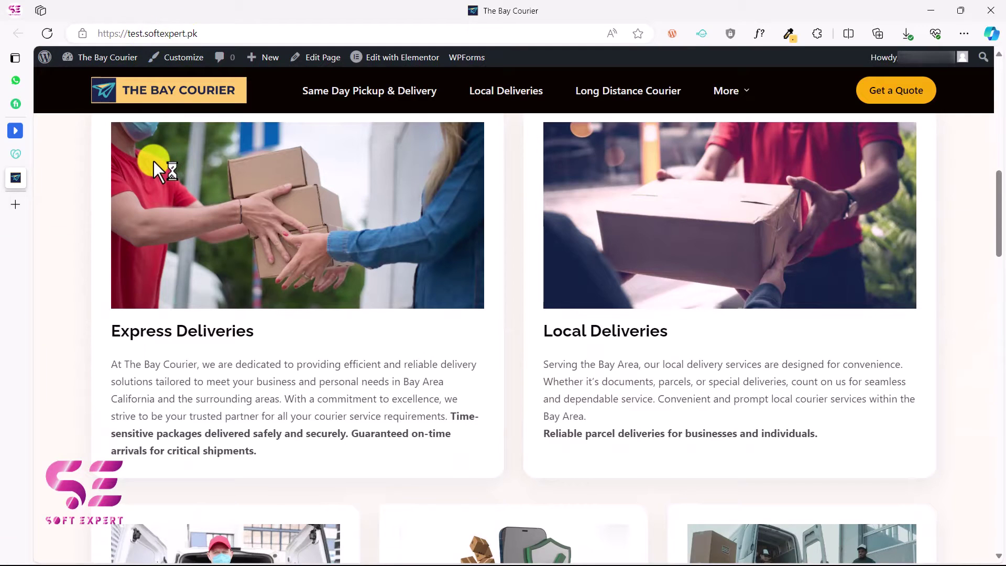
Go back to the Products page listing thebaycourier.com and open the Managed WordPress hosting list.
{"action": "left_click", "coordinate": [14, 156]}
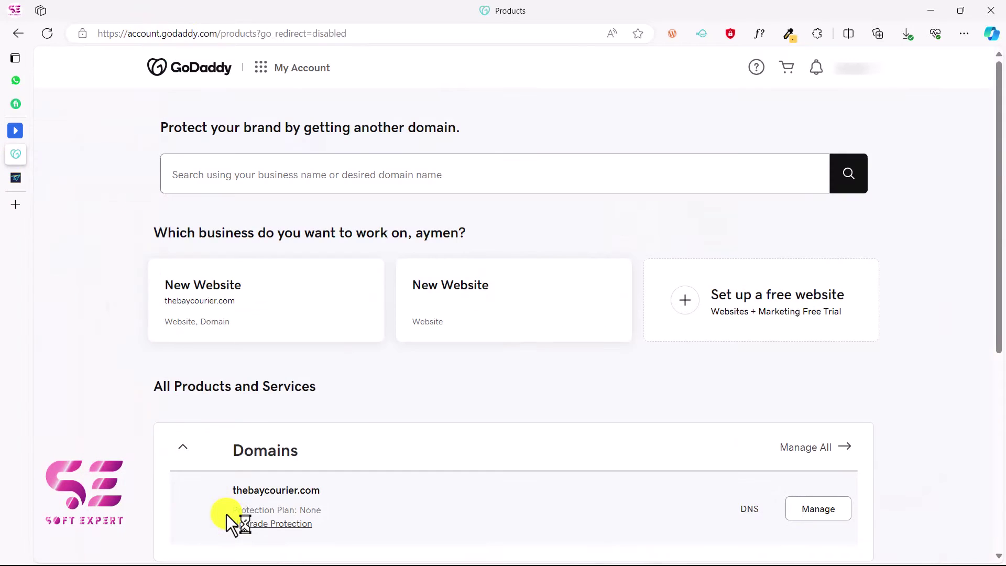
{"action": "left_click_drag", "start_coordinate": [229, 489], "coordinate": [327, 487]}
{"action": "left_click", "coordinate": [327, 487]}
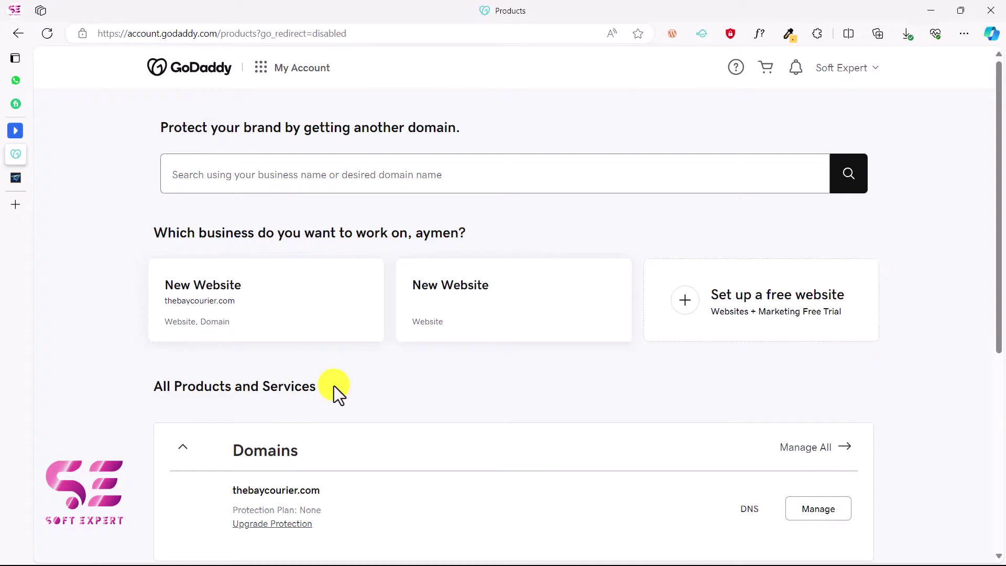
{"action": "scroll", "coordinate": [334, 386], "scroll_direction": "down", "scroll_amount": 5}
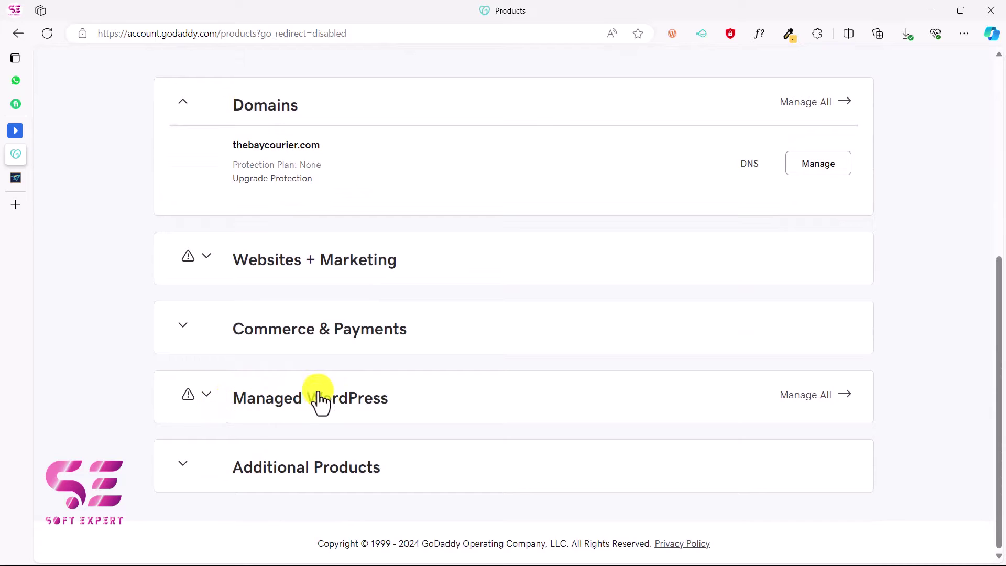
{"action": "left_click", "coordinate": [806, 397]}
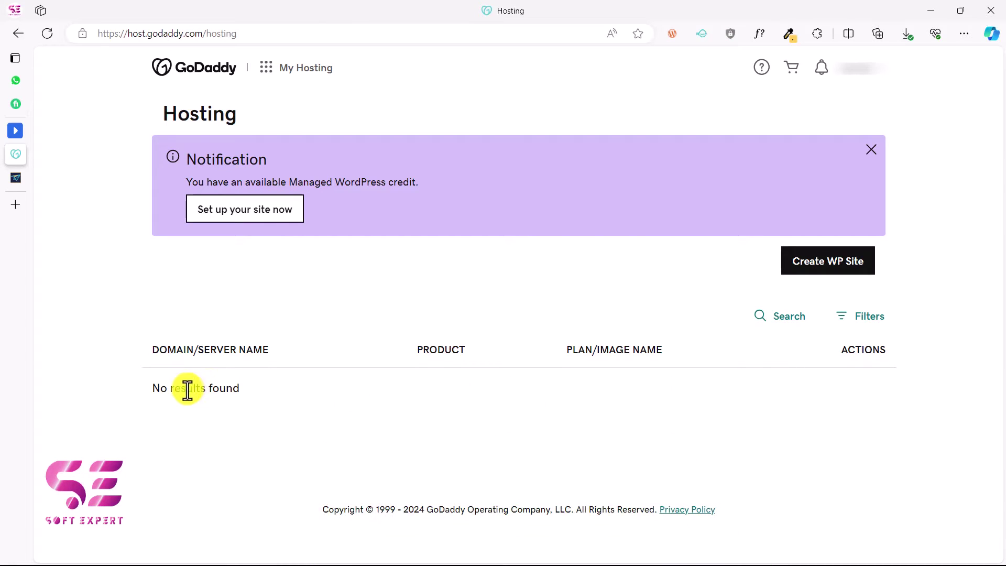
Start a new WordPress site from the Managed WordPress page with Create WP Site.
{"action": "left_click", "coordinate": [815, 271]}
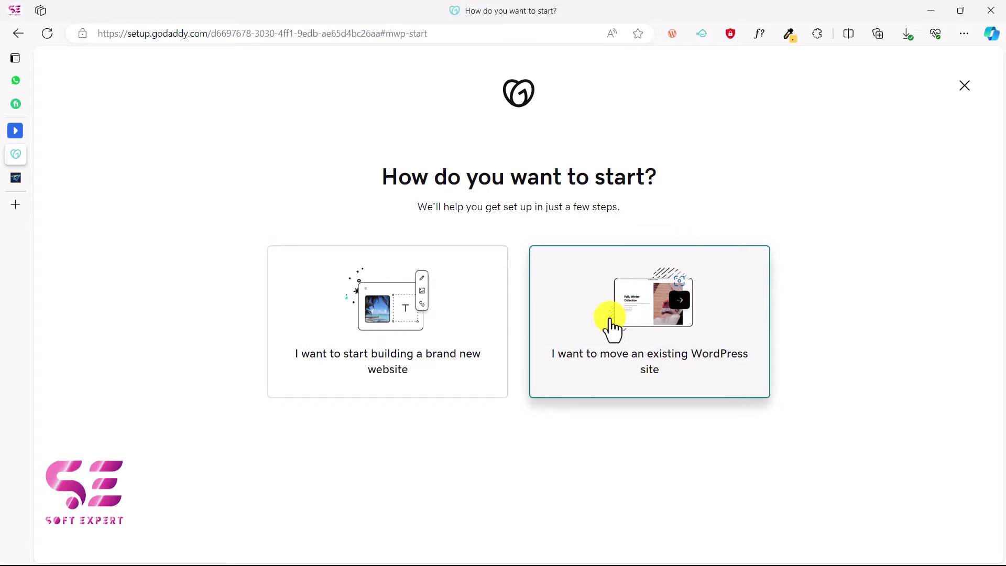
Choose to move an existing site and submit test.softexpert.pk, copied from the Bay Courier tab.
{"action": "left_click", "coordinate": [664, 331]}
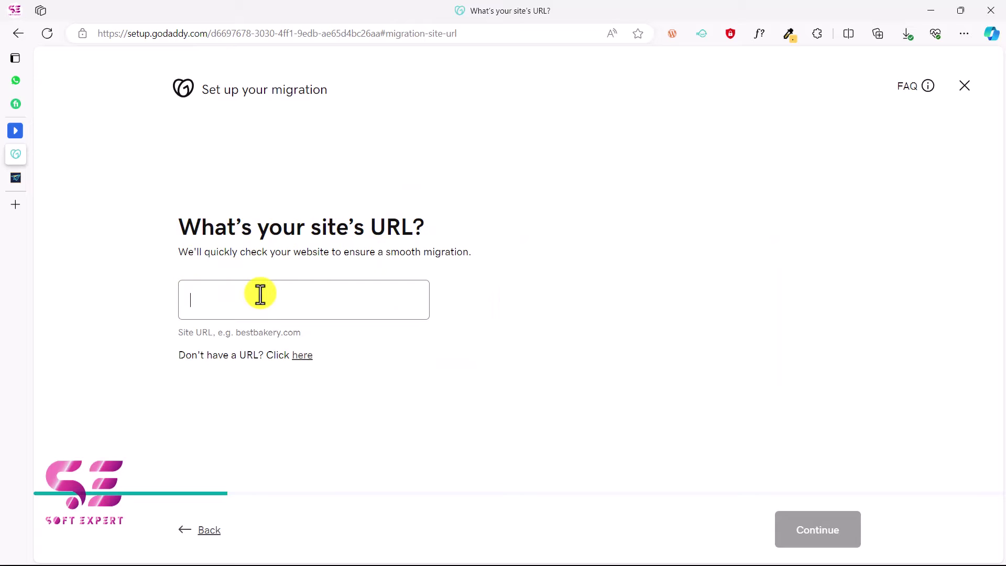
{"action": "left_click", "coordinate": [17, 176]}
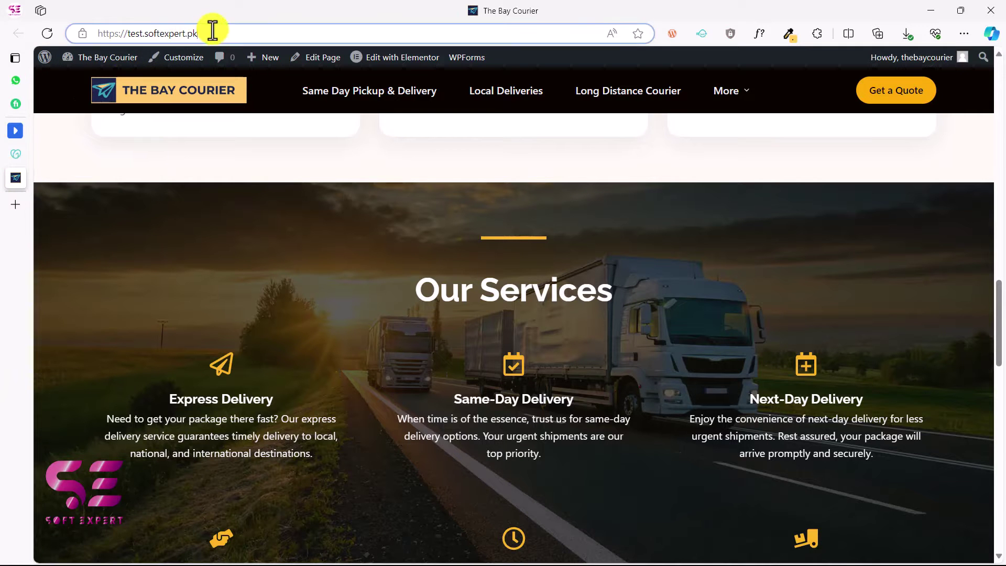
{"action": "left_click", "coordinate": [212, 33]}
{"action": "key", "text": "ctrl+c"}
{"action": "key", "text": "ctrl+shift+Tab"}
{"action": "key", "text": "ctrl+v"}
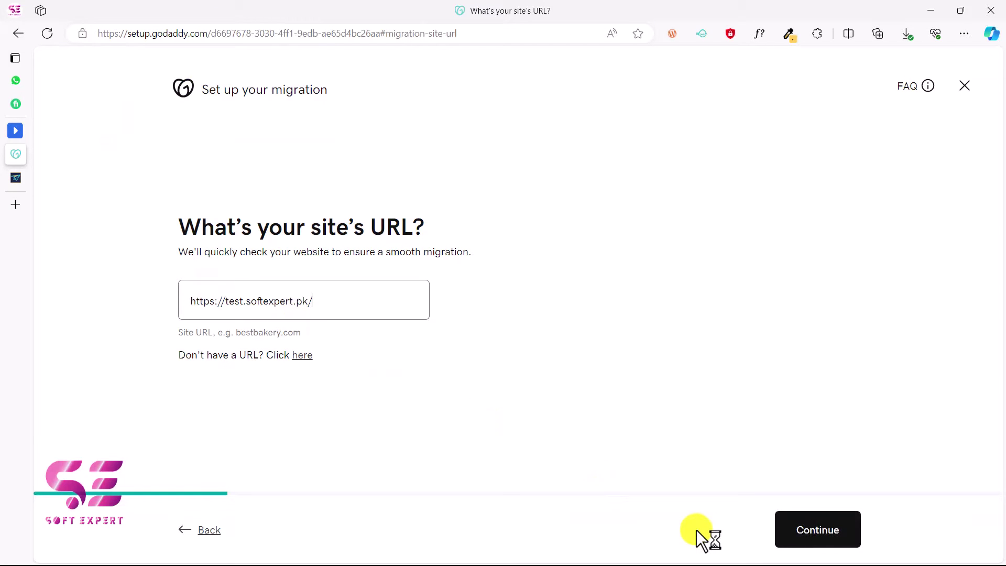
{"action": "left_click", "coordinate": [818, 538]}
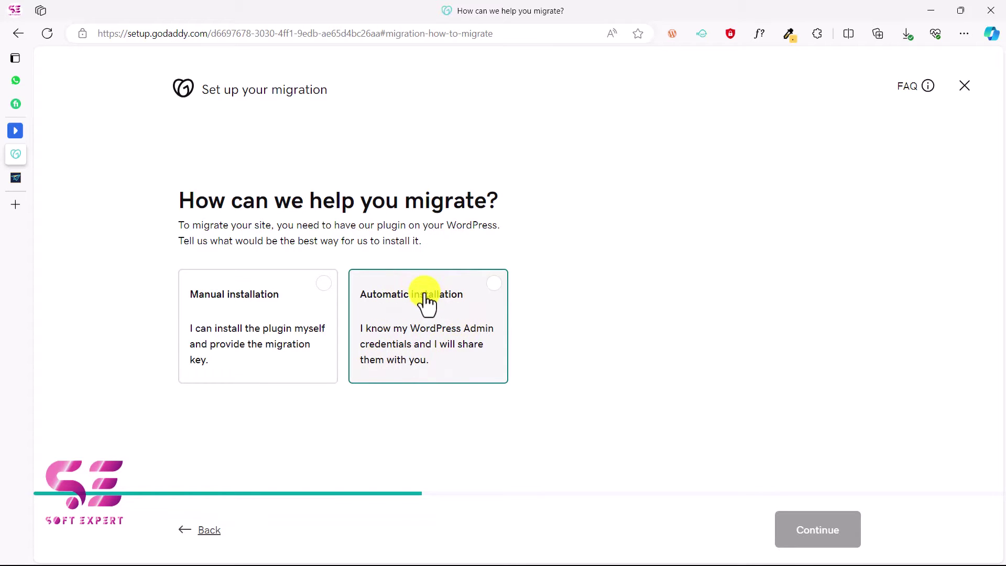
Choose automatic plugin installation and submit the WordPress admin username and password.
{"action": "left_click", "coordinate": [478, 289]}
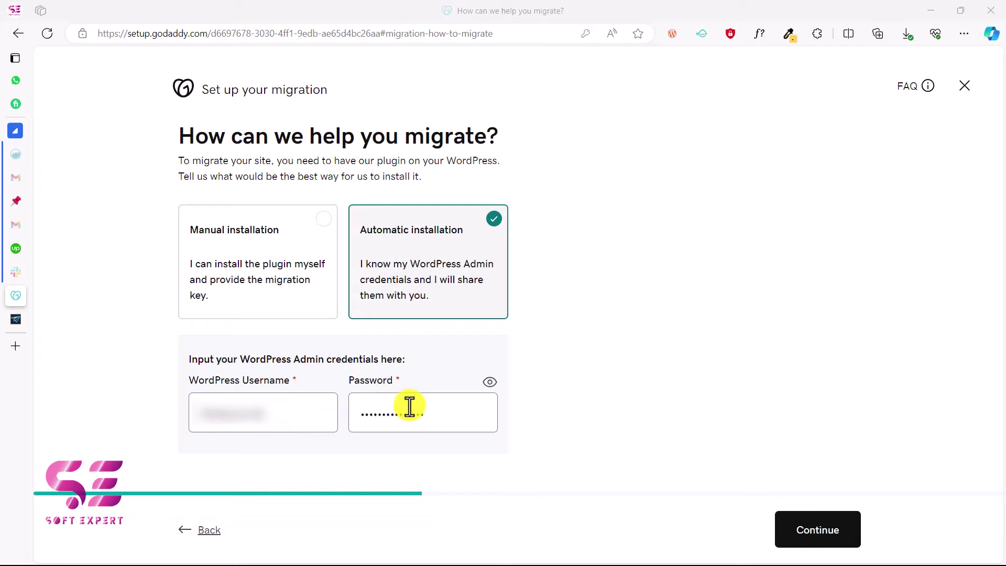
{"action": "left_click", "coordinate": [826, 530]}
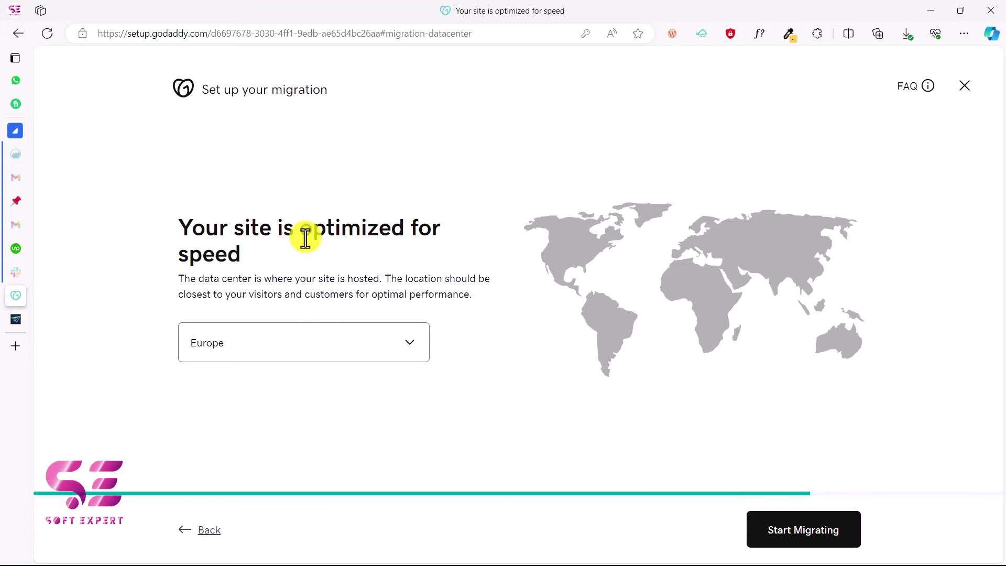
Set the data center to North America and start the migration.
{"action": "left_click", "coordinate": [302, 340]}
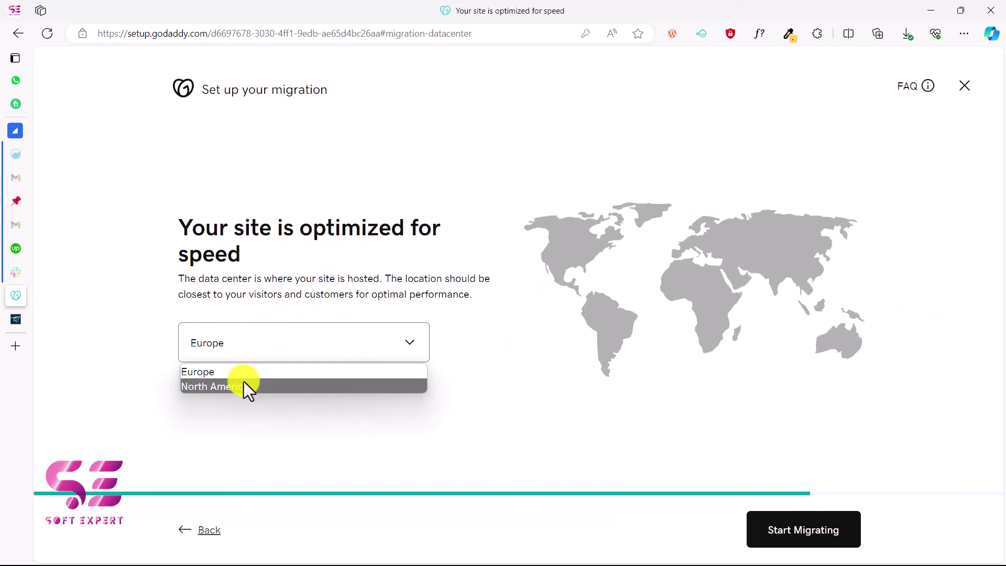
{"action": "left_click", "coordinate": [237, 384]}
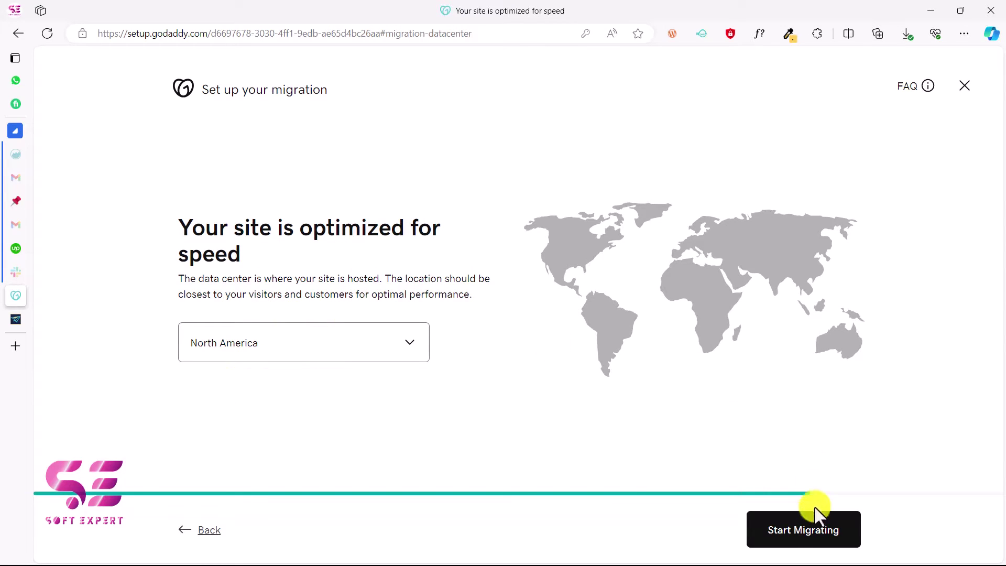
{"action": "left_click", "coordinate": [799, 548]}
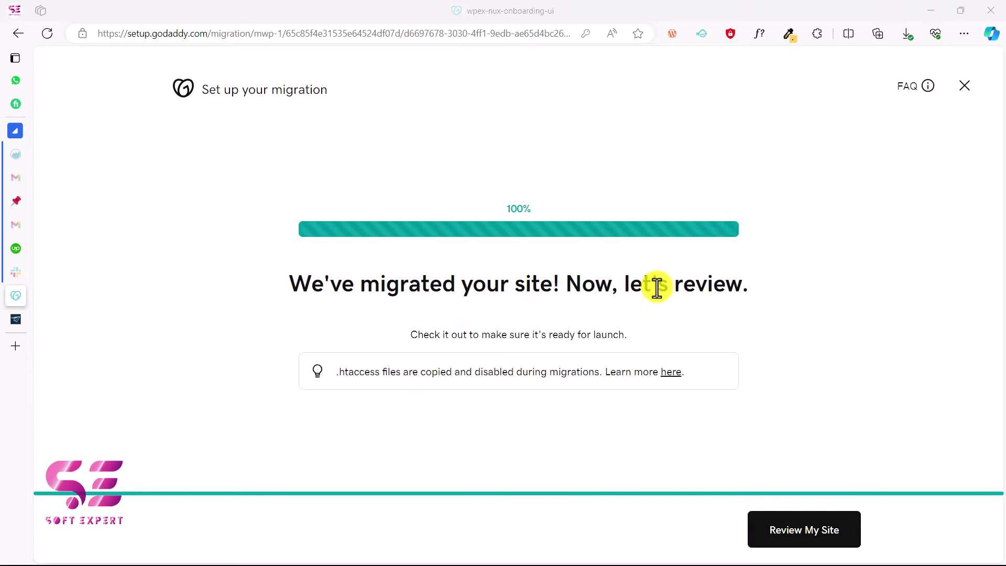
Open the migrated Bay Courier site for review once migration reaches 100%.
{"action": "left_click", "coordinate": [803, 536]}
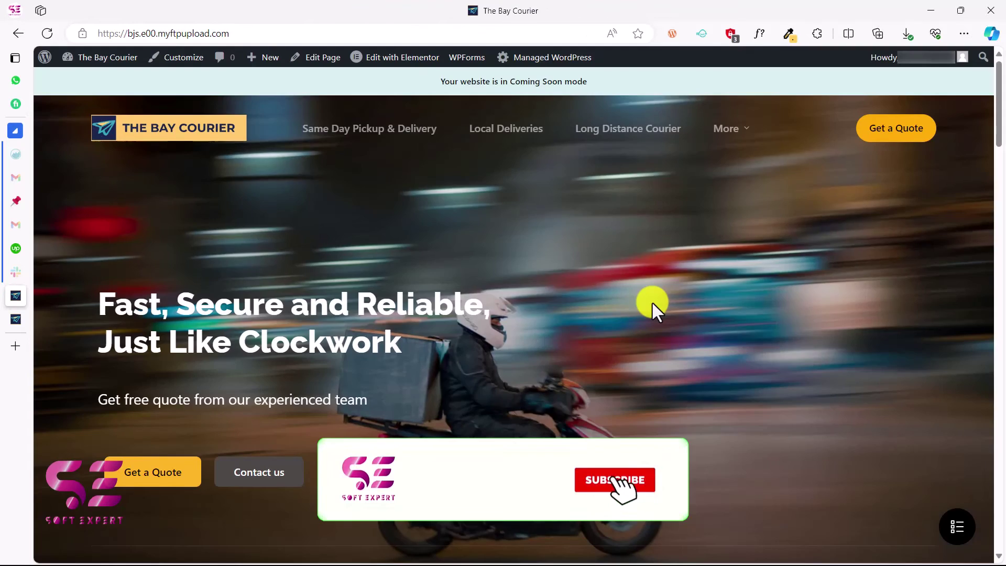
{"action": "scroll", "coordinate": [652, 302], "scroll_direction": "down", "scroll_amount": 2}
{"action": "scroll", "coordinate": [652, 301], "scroll_direction": "down", "scroll_amount": 2}
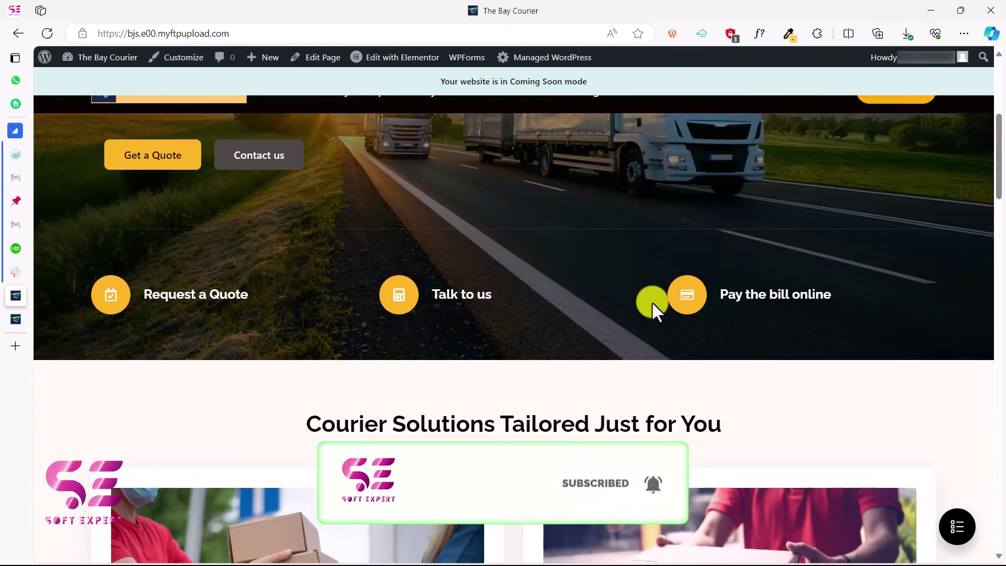
{"action": "scroll", "coordinate": [652, 301], "scroll_direction": "down", "scroll_amount": 1}
{"action": "scroll", "coordinate": [651, 302], "scroll_direction": "down", "scroll_amount": 1}
{"action": "scroll", "coordinate": [652, 302], "scroll_direction": "down", "scroll_amount": 2}
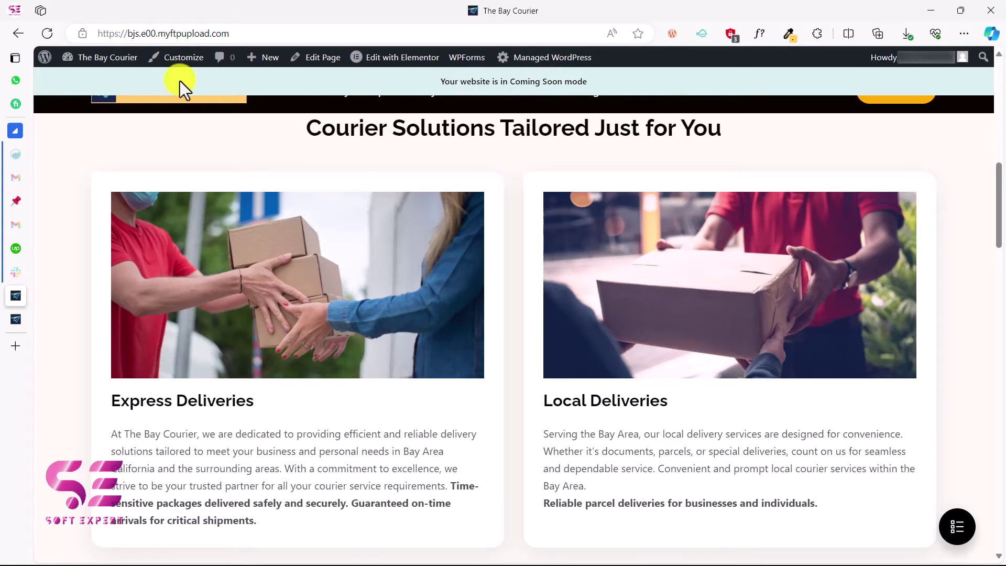
Launch the site from the Dashboard, confirm 'Yes, launch my site', and dismiss the success dialog.
{"action": "mouse_move", "coordinate": [107, 58]}
{"action": "left_click", "coordinate": [100, 82]}
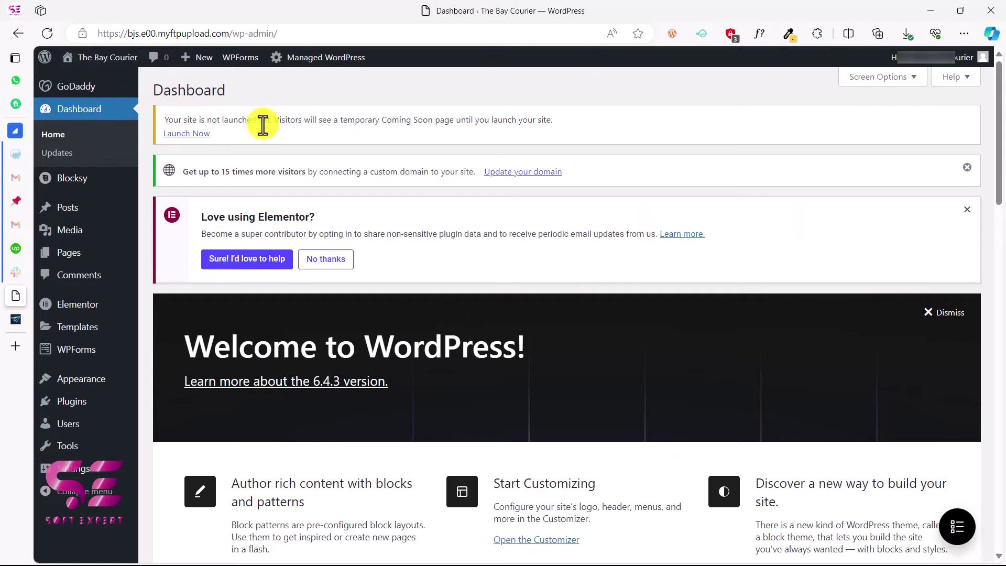
{"action": "left_click", "coordinate": [197, 136]}
{"action": "left_click", "coordinate": [467, 367]}
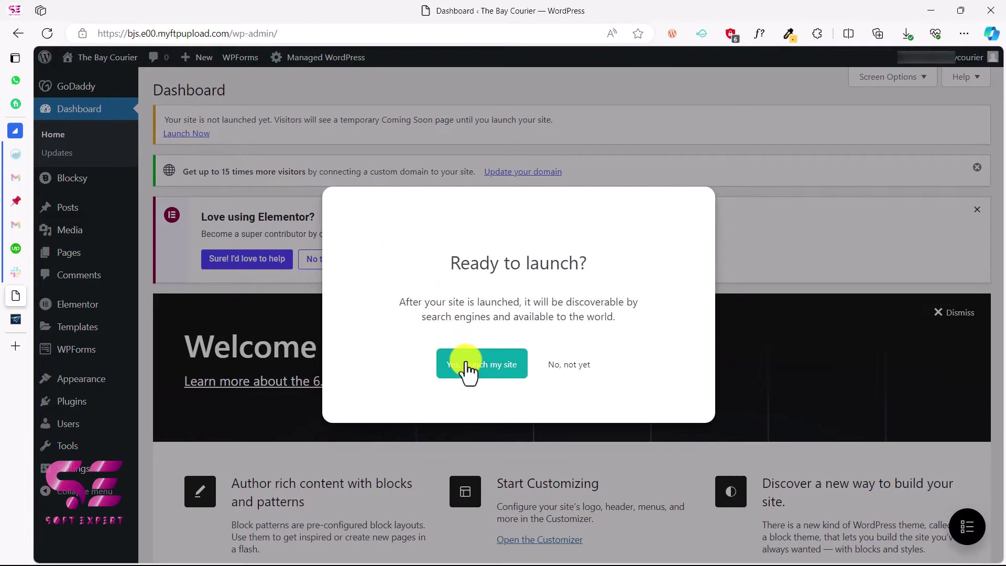
{"action": "key", "text": "Escape"}
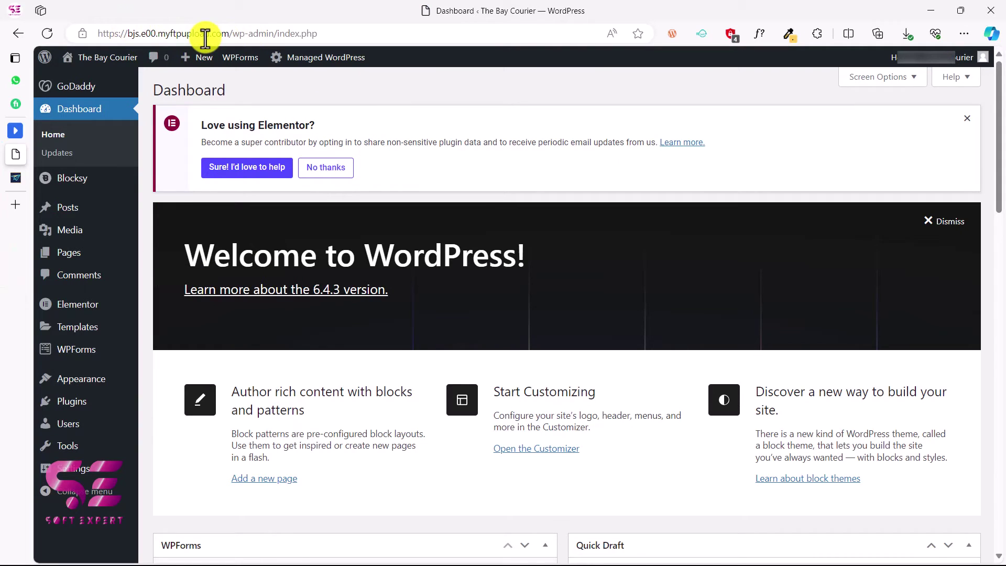
From GoDaddy's hosting overview, open Settings via the WordPress site's Actions menu.
{"action": "left_click", "coordinate": [46, 168]}
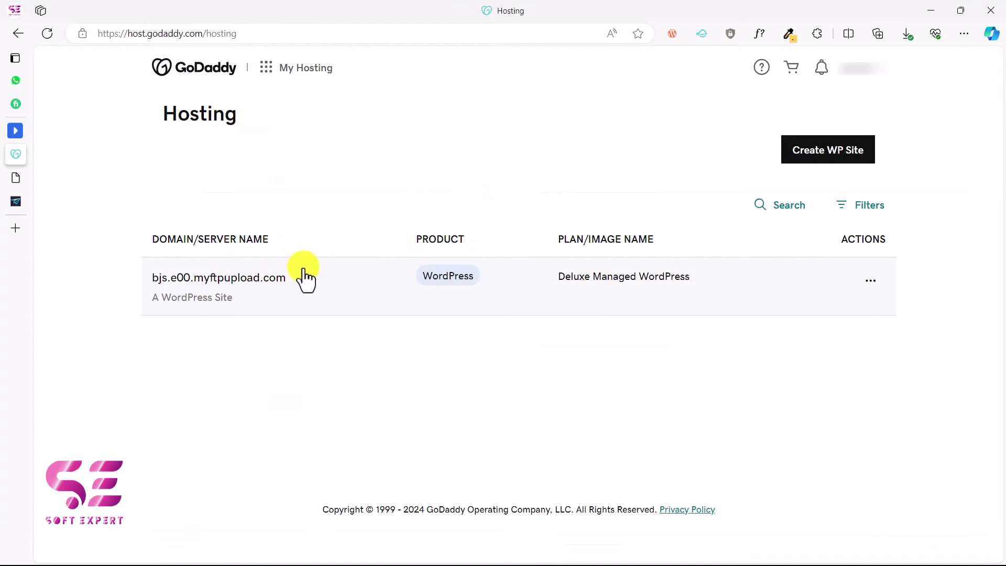
{"action": "left_click", "coordinate": [873, 283]}
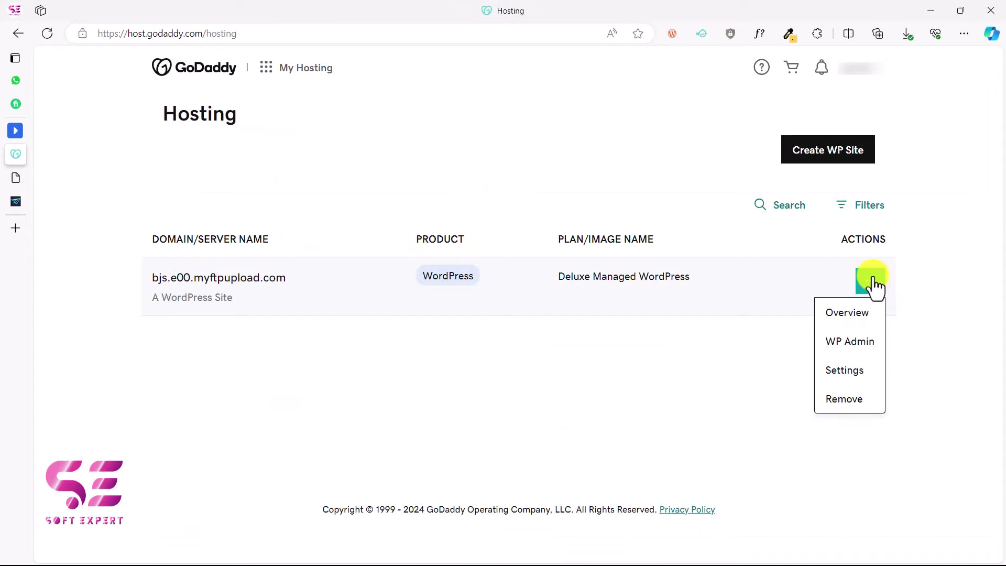
{"action": "left_click", "coordinate": [848, 372]}
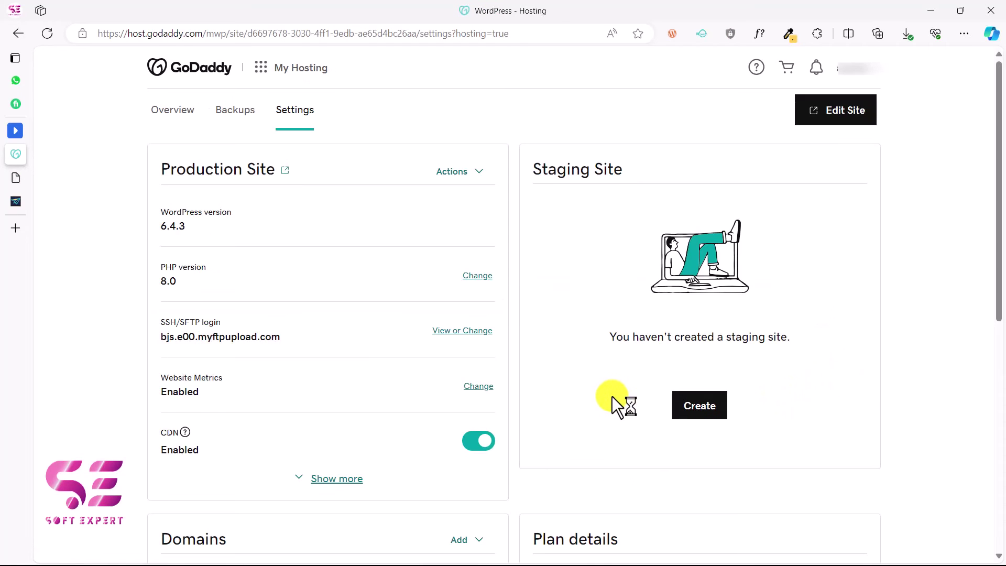
{"action": "scroll", "coordinate": [612, 396], "scroll_direction": "down", "scroll_amount": 4}
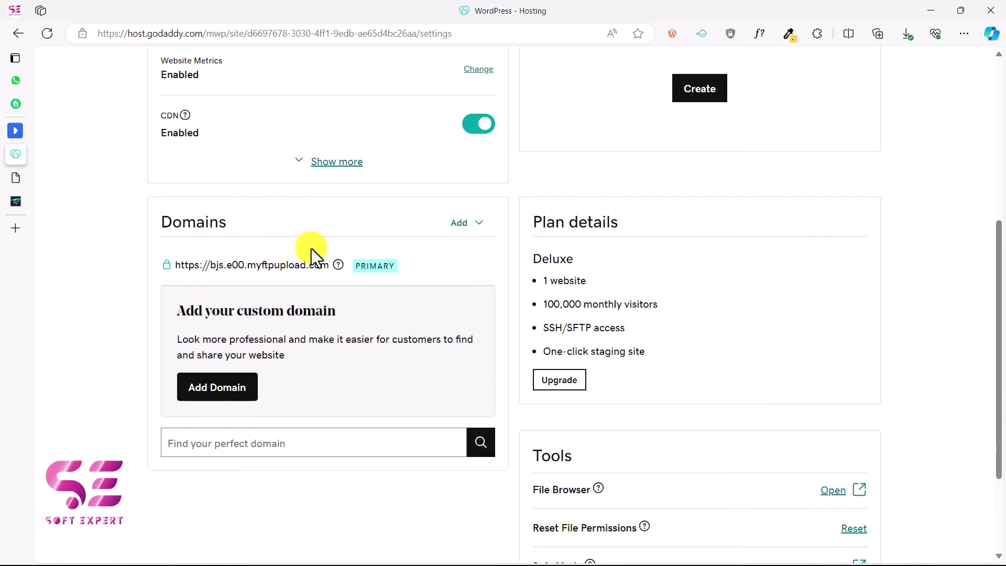
Add thebaycourier.com as the site's domain and view the live site at that address.
{"action": "left_click", "coordinate": [219, 396]}
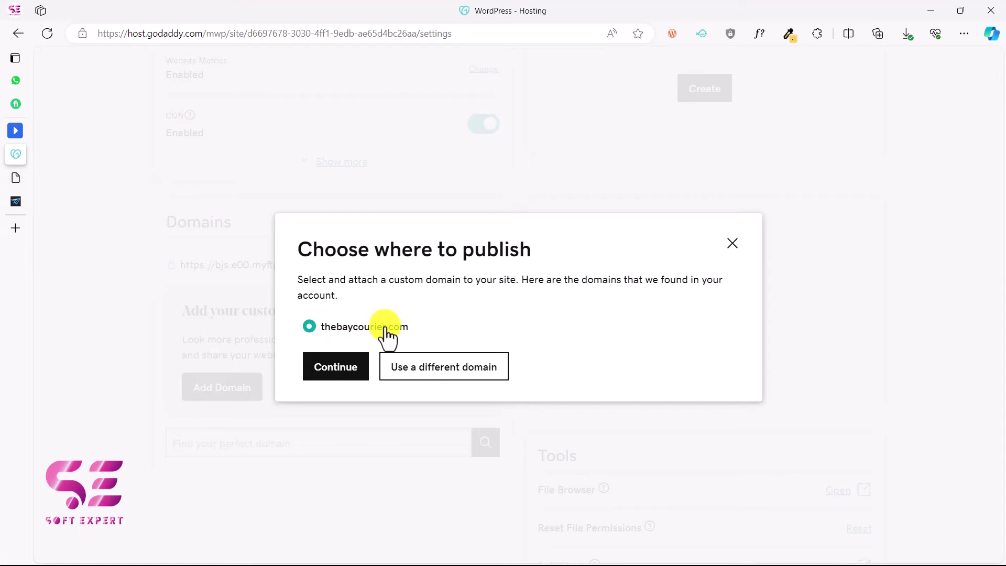
{"action": "left_click", "coordinate": [328, 370]}
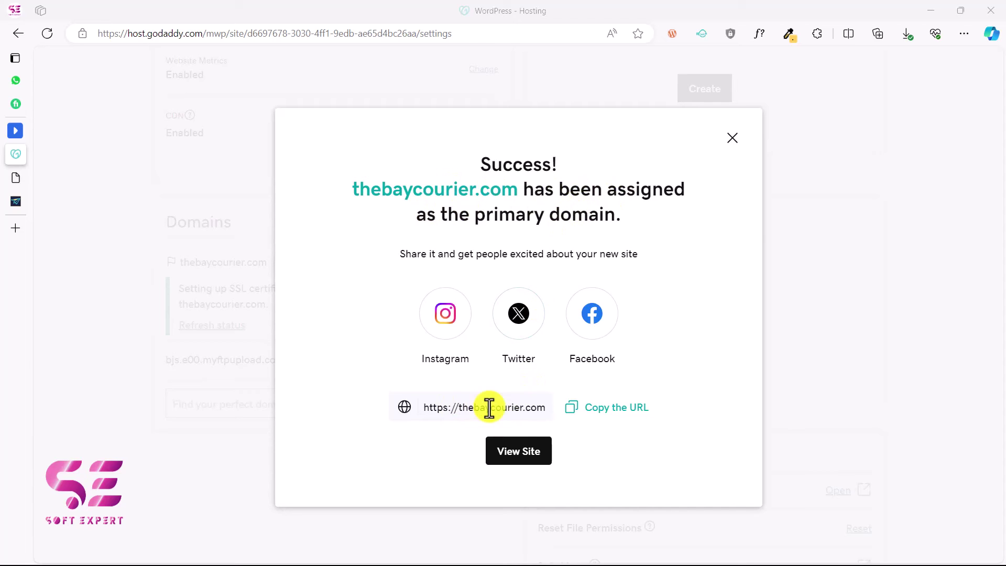
{"action": "left_click", "coordinate": [513, 455]}
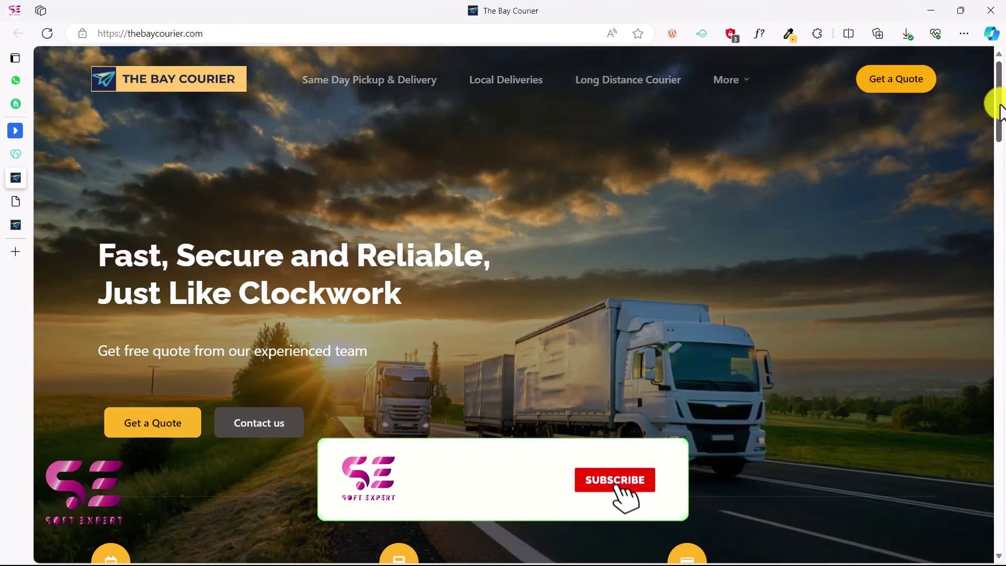
{"action": "left_click_drag", "start_coordinate": [999, 101], "coordinate": [999, 492]}
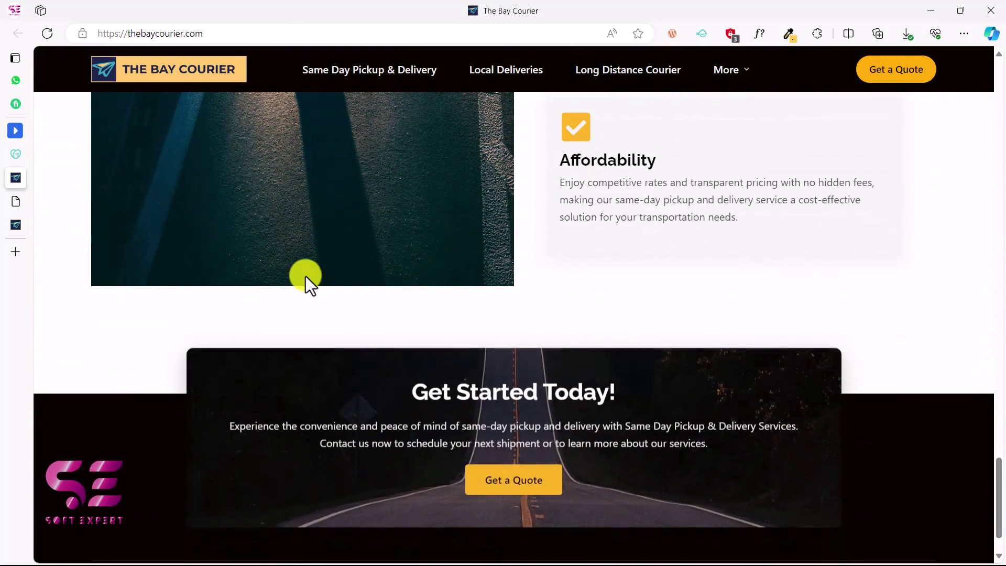
{"action": "left_click", "coordinate": [16, 225]}
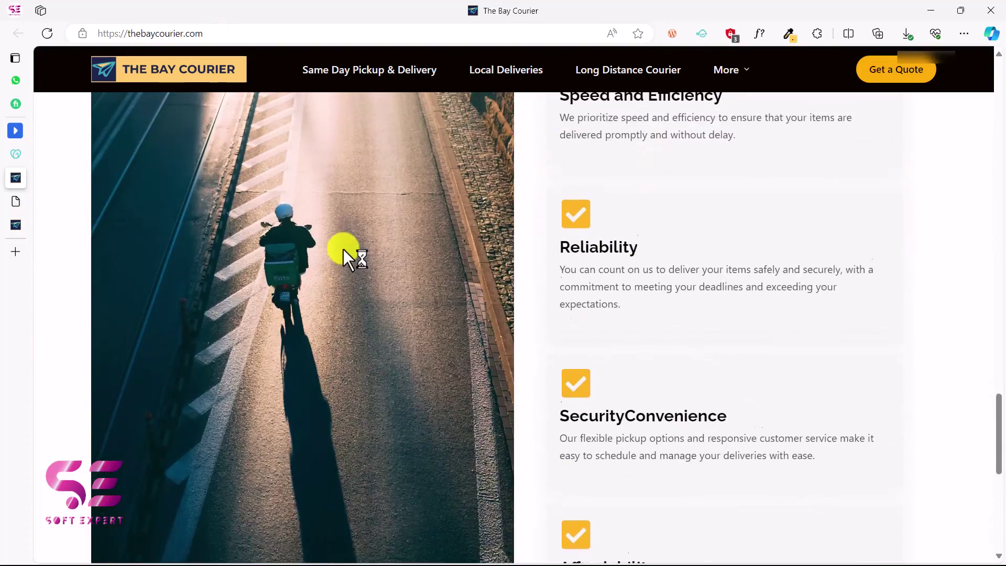
{"action": "scroll", "coordinate": [343, 249], "scroll_direction": "up", "scroll_amount": 5}
{"action": "scroll", "coordinate": [343, 249], "scroll_direction": "up", "scroll_amount": 5}
{"action": "scroll", "coordinate": [344, 249], "scroll_direction": "up", "scroll_amount": 5}
{"action": "scroll", "coordinate": [343, 249], "scroll_direction": "up", "scroll_amount": 5}
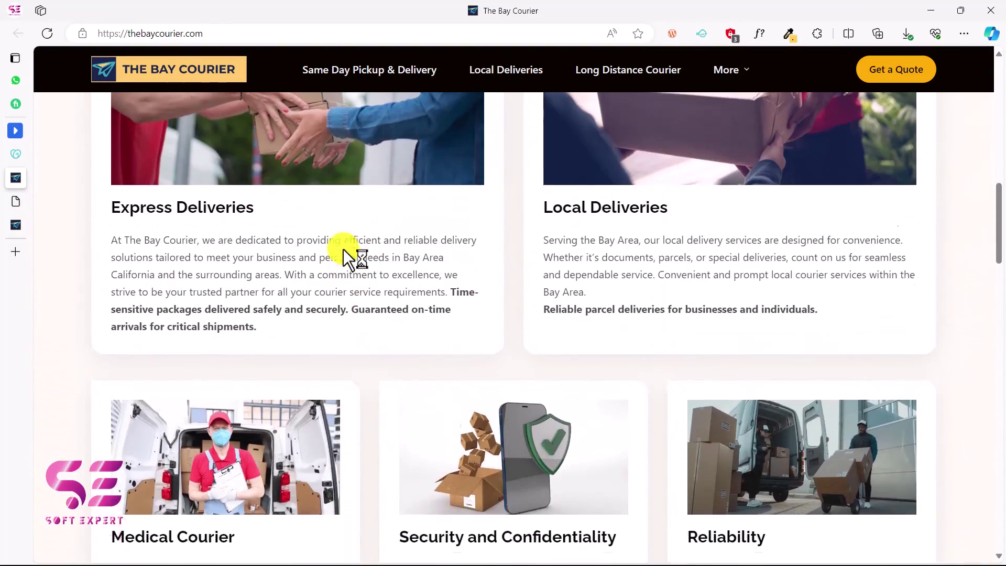
{"action": "scroll", "coordinate": [343, 249], "scroll_direction": "up", "scroll_amount": 1}
{"action": "scroll", "coordinate": [343, 248], "scroll_direction": "up", "scroll_amount": 4}
{"action": "scroll", "coordinate": [344, 248], "scroll_direction": "up", "scroll_amount": 2}
{"action": "scroll", "coordinate": [344, 250], "scroll_direction": "up", "scroll_amount": 2}
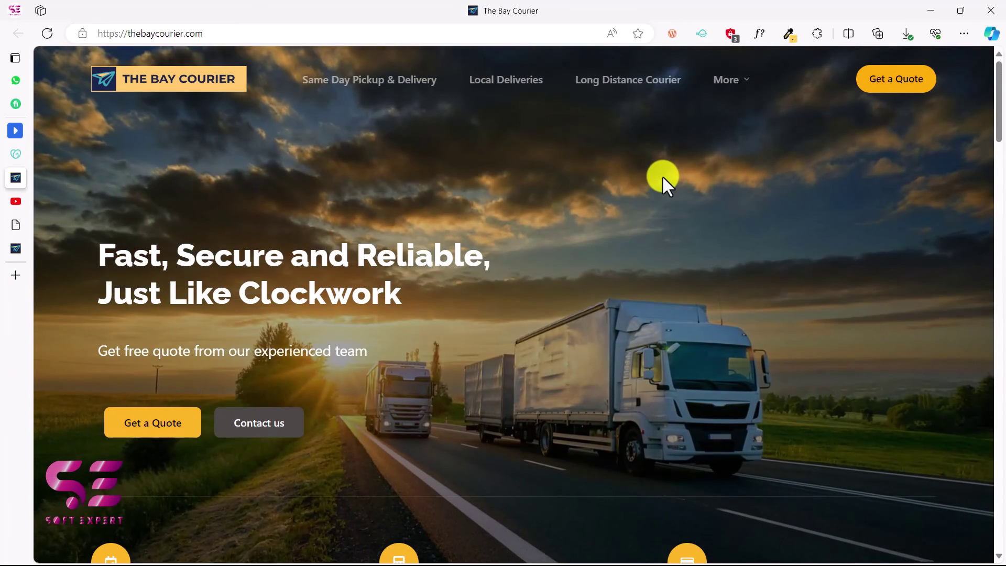
Switch to the YouTube tab showing the Soft Expert channel's Videos grid.
{"action": "key", "text": "ctrl+Tab"}
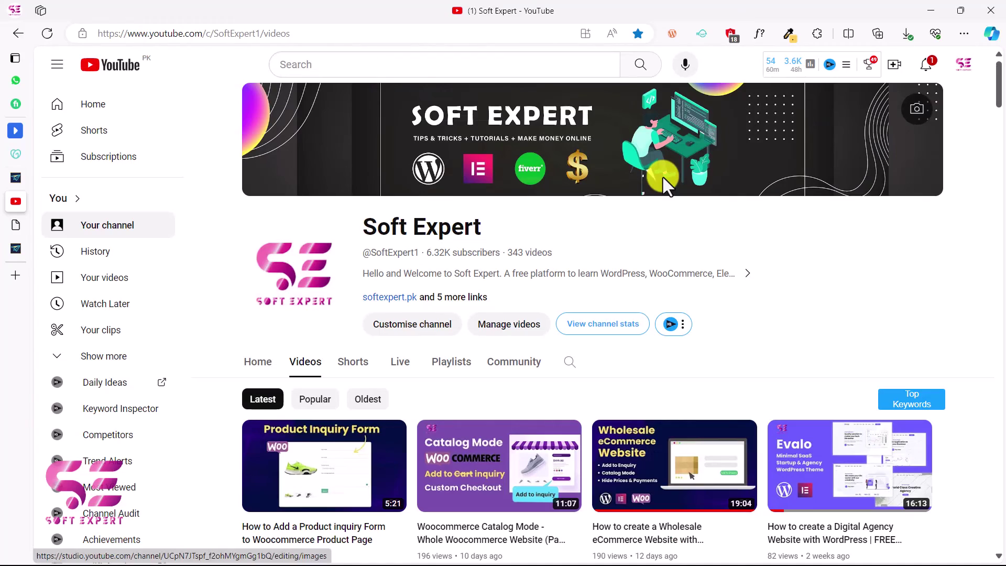
{"action": "scroll", "coordinate": [651, 396], "scroll_direction": "down", "scroll_amount": 3}
{"action": "scroll", "coordinate": [651, 397], "scroll_direction": "down", "scroll_amount": 3}
{"action": "scroll", "coordinate": [651, 396], "scroll_direction": "down", "scroll_amount": 1}
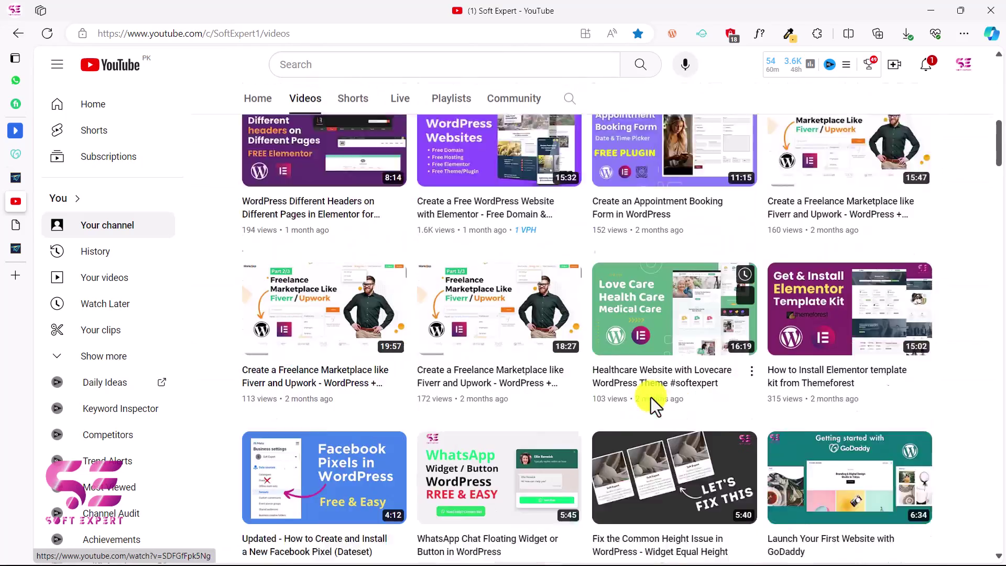
{"action": "scroll", "coordinate": [651, 397], "scroll_direction": "down", "scroll_amount": 2}
{"action": "scroll", "coordinate": [652, 398], "scroll_direction": "down", "scroll_amount": 4}
{"action": "scroll", "coordinate": [652, 398], "scroll_direction": "down", "scroll_amount": 4}
{"action": "scroll", "coordinate": [651, 398], "scroll_direction": "down", "scroll_amount": 4}
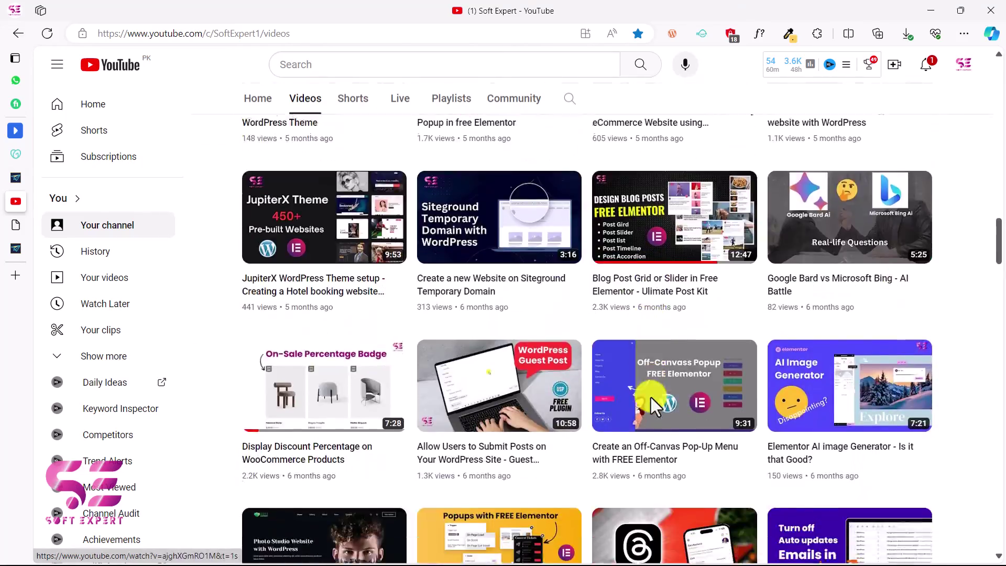
{"action": "scroll", "coordinate": [651, 397], "scroll_direction": "down", "scroll_amount": 2}
{"action": "scroll", "coordinate": [651, 397], "scroll_direction": "down", "scroll_amount": 1}
{"action": "scroll", "coordinate": [651, 397], "scroll_direction": "down", "scroll_amount": 3}
{"action": "scroll", "coordinate": [651, 397], "scroll_direction": "down", "scroll_amount": 3}
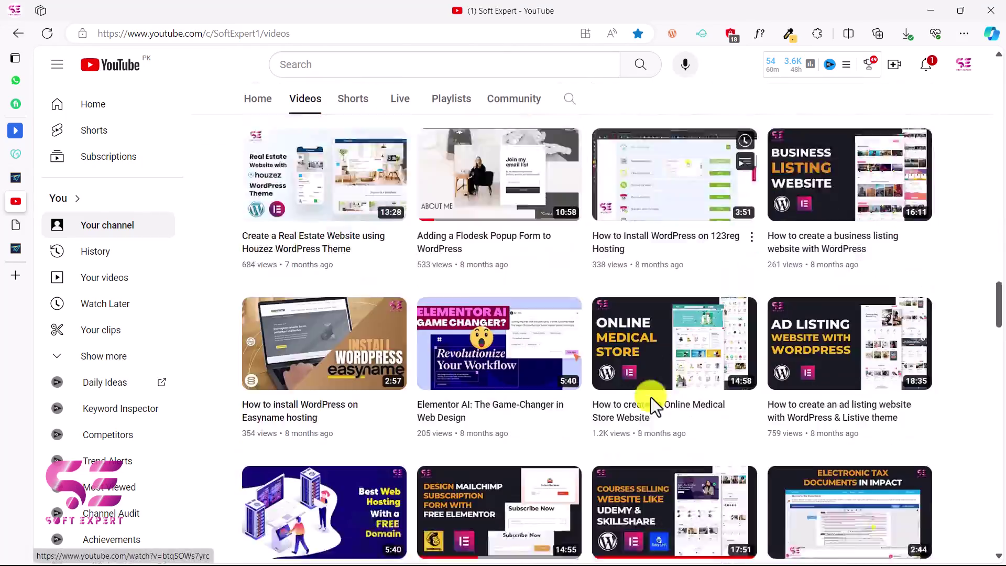
{"action": "scroll", "coordinate": [651, 398], "scroll_direction": "down", "scroll_amount": 3}
{"action": "scroll", "coordinate": [650, 397], "scroll_direction": "down", "scroll_amount": 4}
{"action": "scroll", "coordinate": [651, 397], "scroll_direction": "down", "scroll_amount": 5}
{"action": "scroll", "coordinate": [651, 397], "scroll_direction": "down", "scroll_amount": 3}
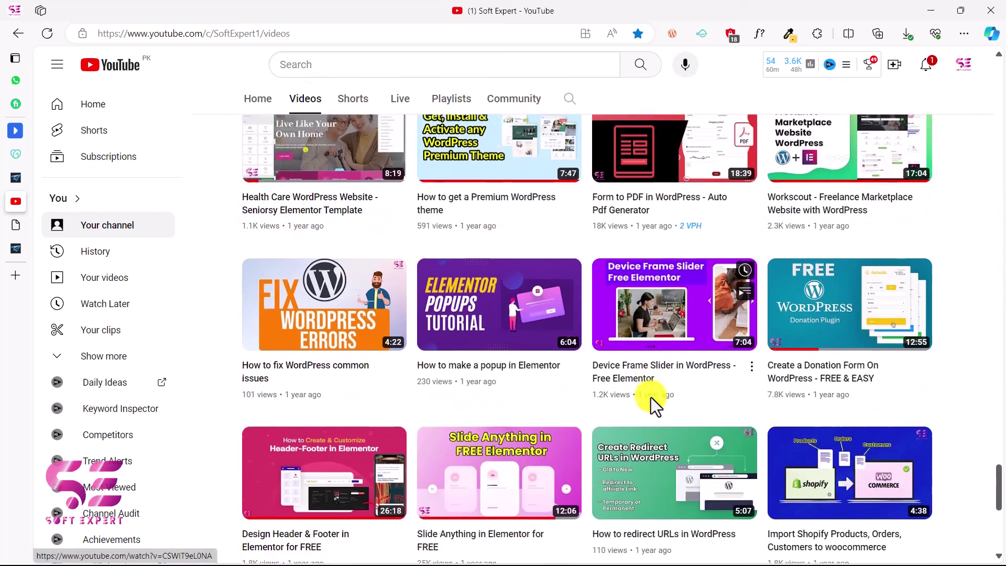